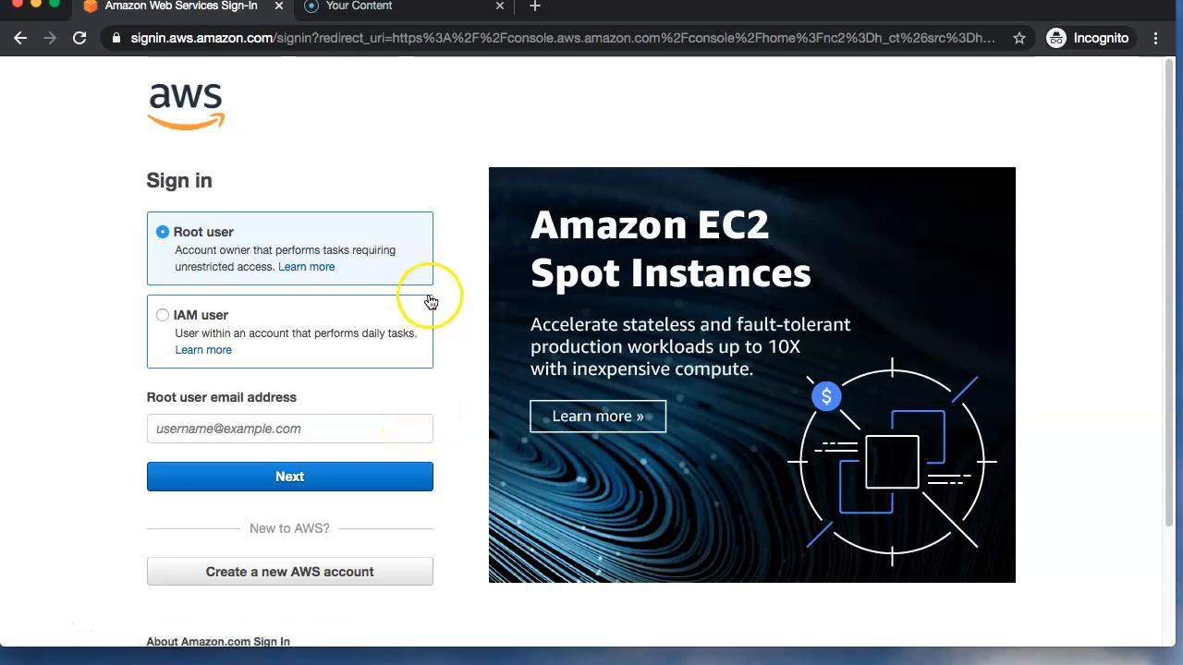
Sign in as the root user with the account email address and password
{"action": "left_click", "coordinate": [249, 426]}
{"action": "type", "text": "************"}
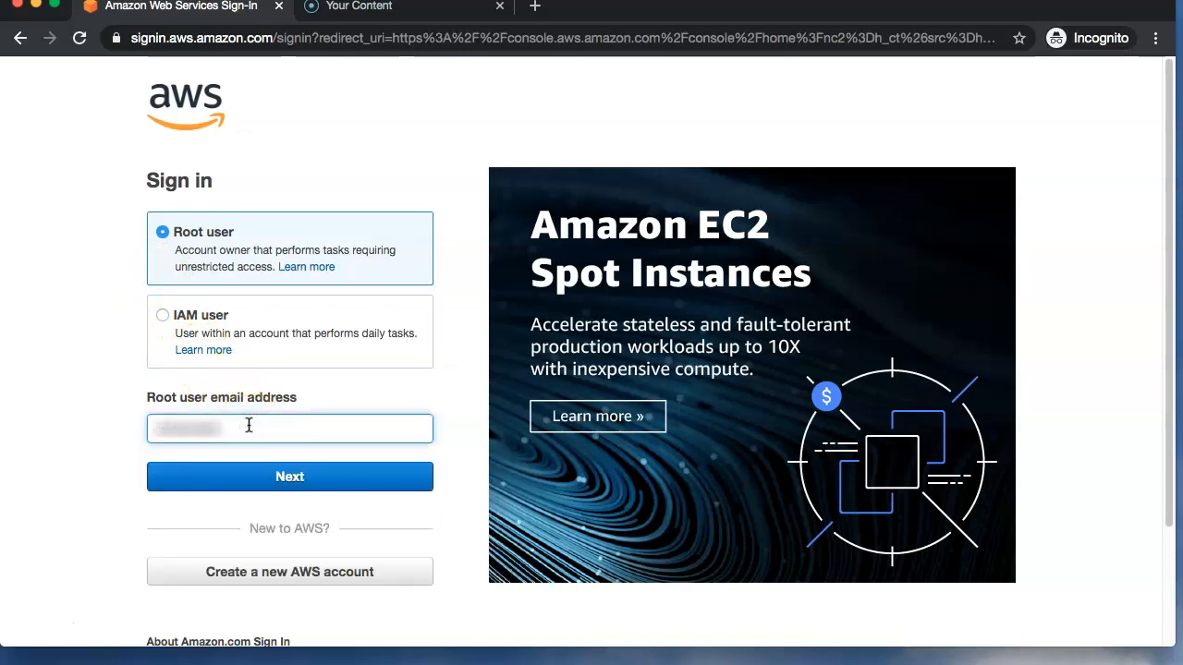
{"action": "type", "text": "*******"}
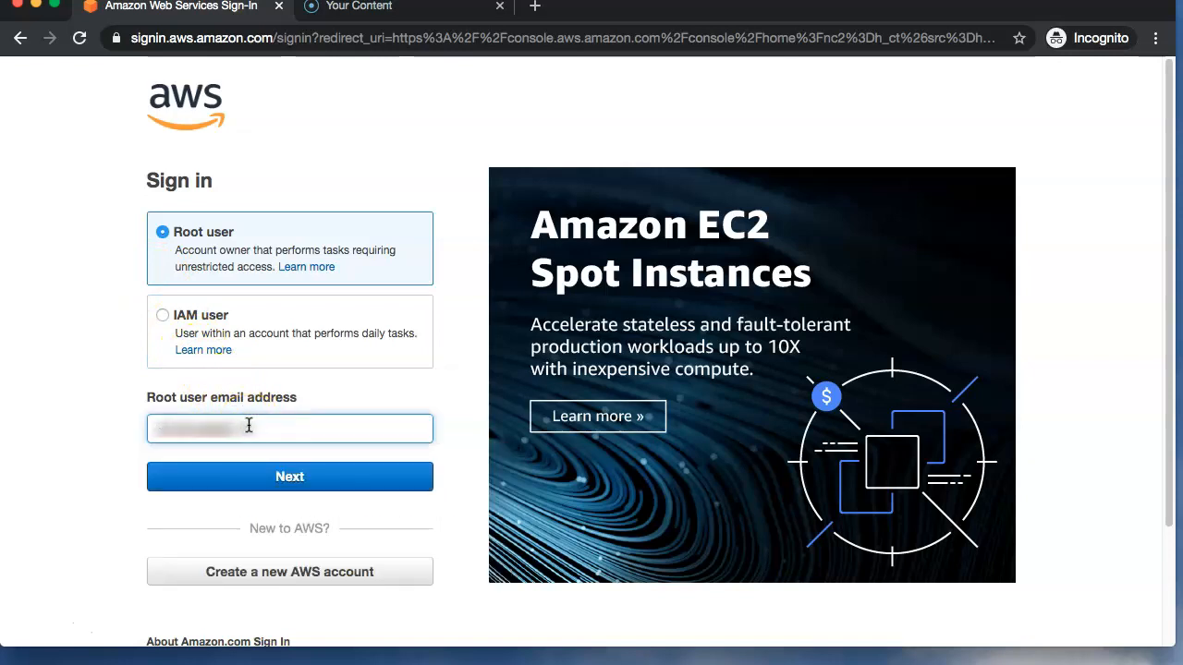
{"action": "type", "text": "********"}
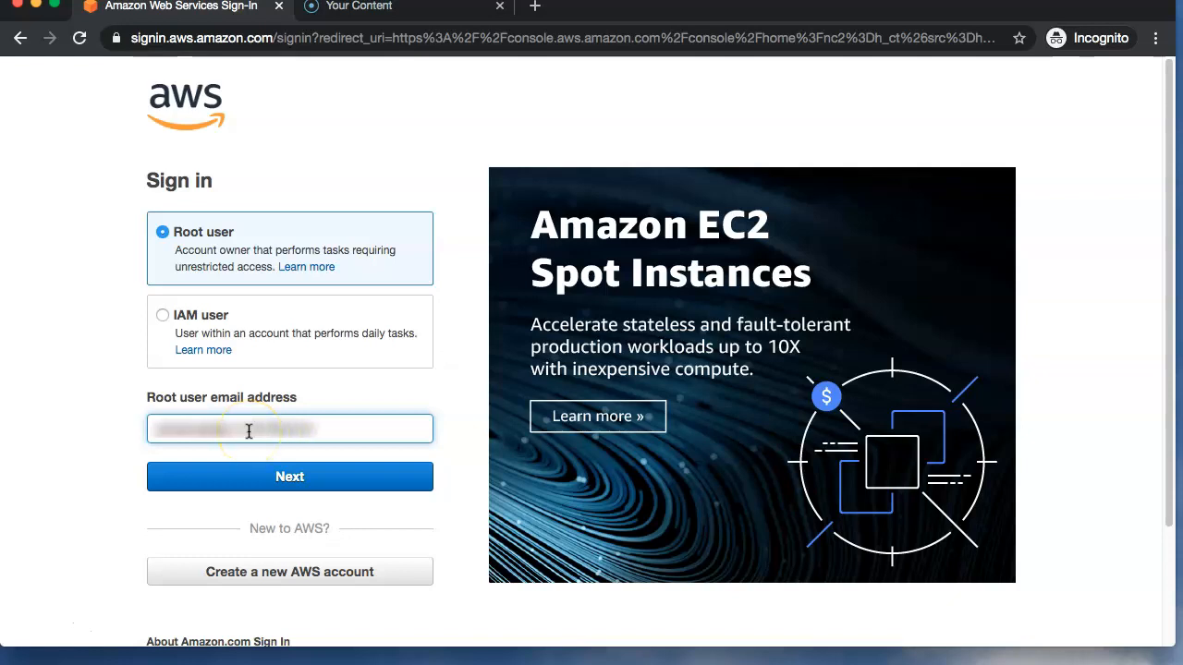
{"action": "left_click", "coordinate": [250, 477]}
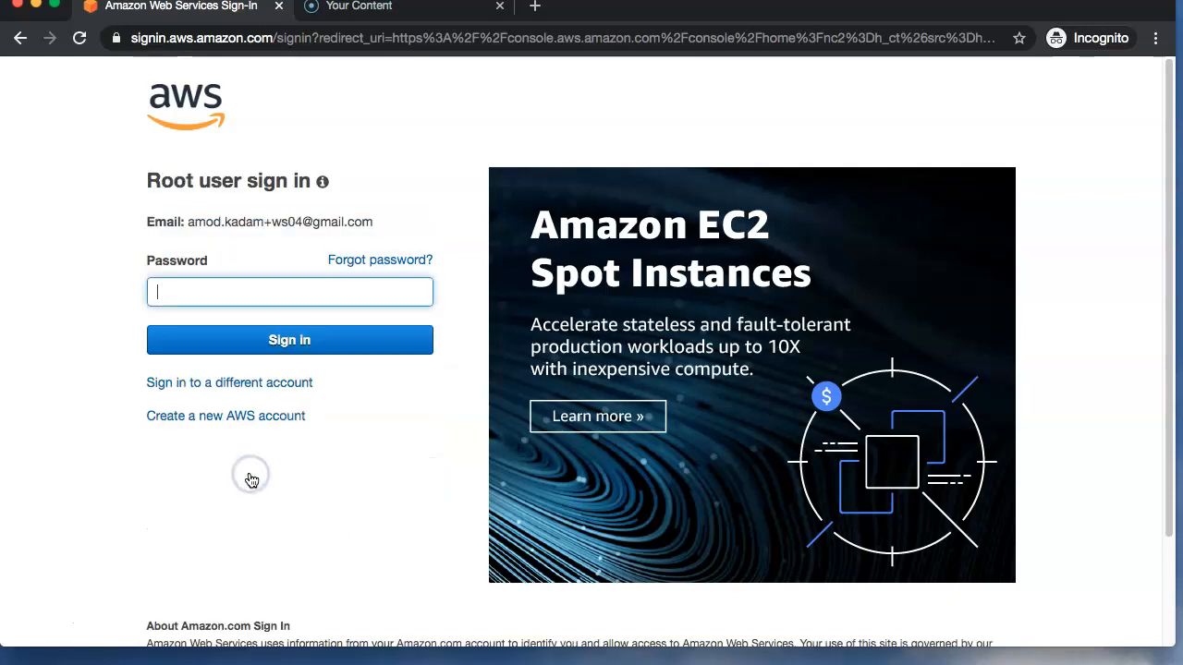
{"action": "type", "text": "***********"}
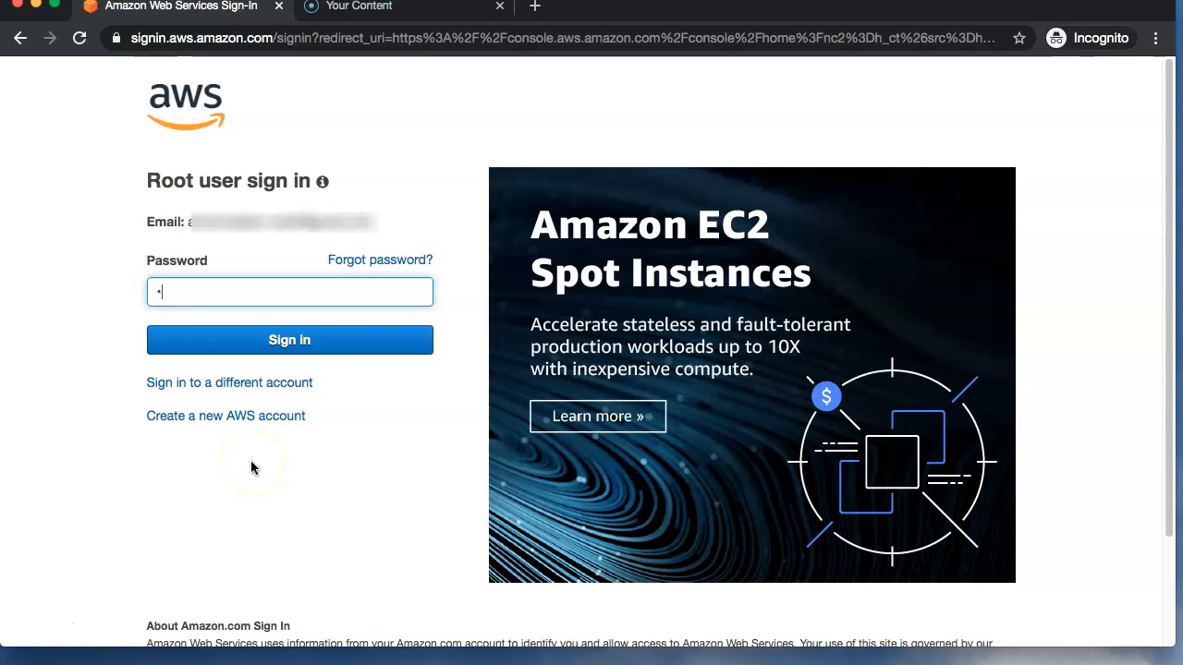
{"action": "type", "text": "**"}
{"action": "left_click", "coordinate": [358, 341]}
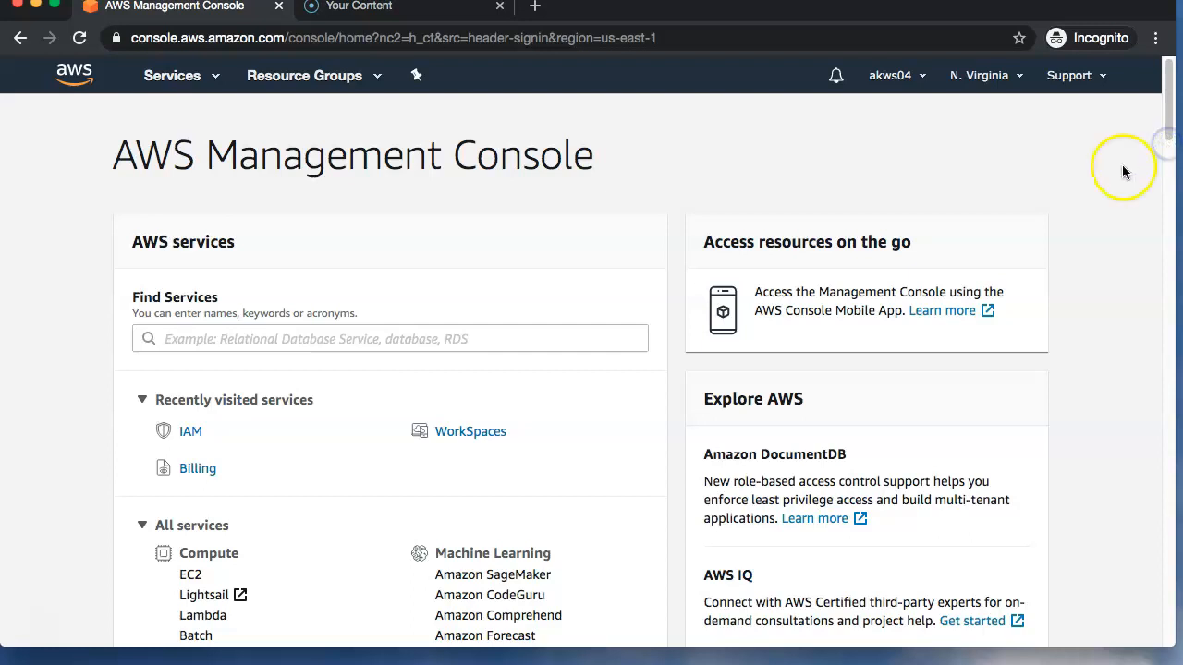
Search Find Services for IAM, fixing the misspelling, and open the IAM dashboard
{"action": "left_click_drag", "start_coordinate": [1164, 124], "coordinate": [1164, 143]}
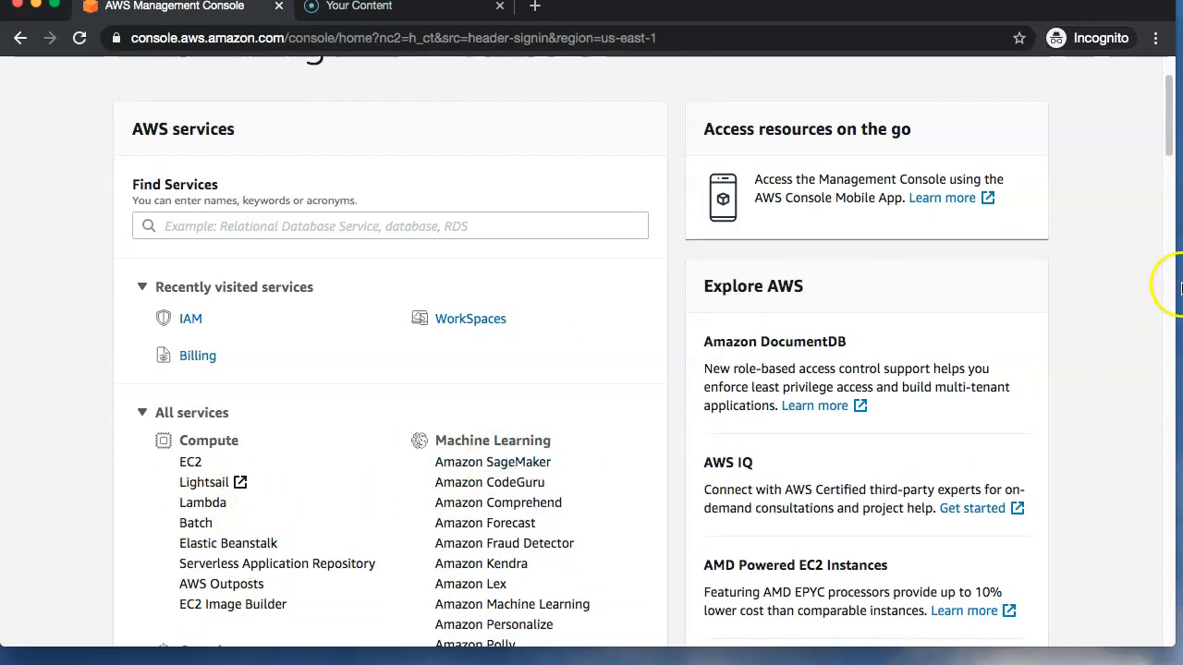
{"action": "left_click_drag", "start_coordinate": [1167, 148], "coordinate": [1167, 154]}
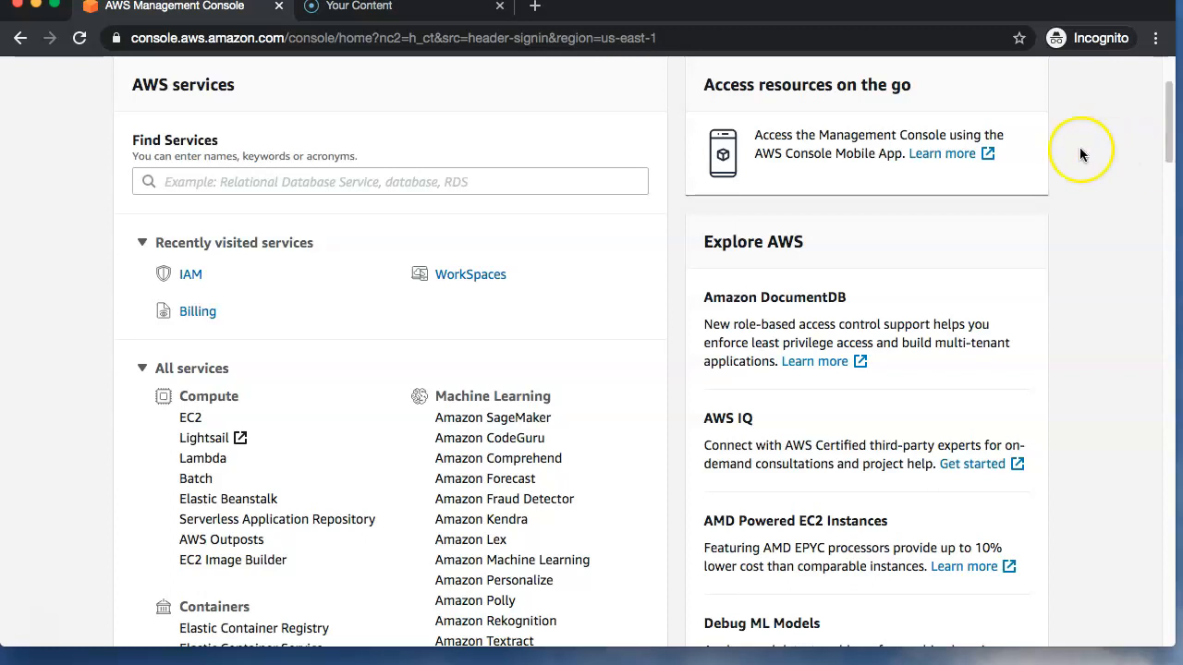
{"action": "left_click", "coordinate": [466, 182]}
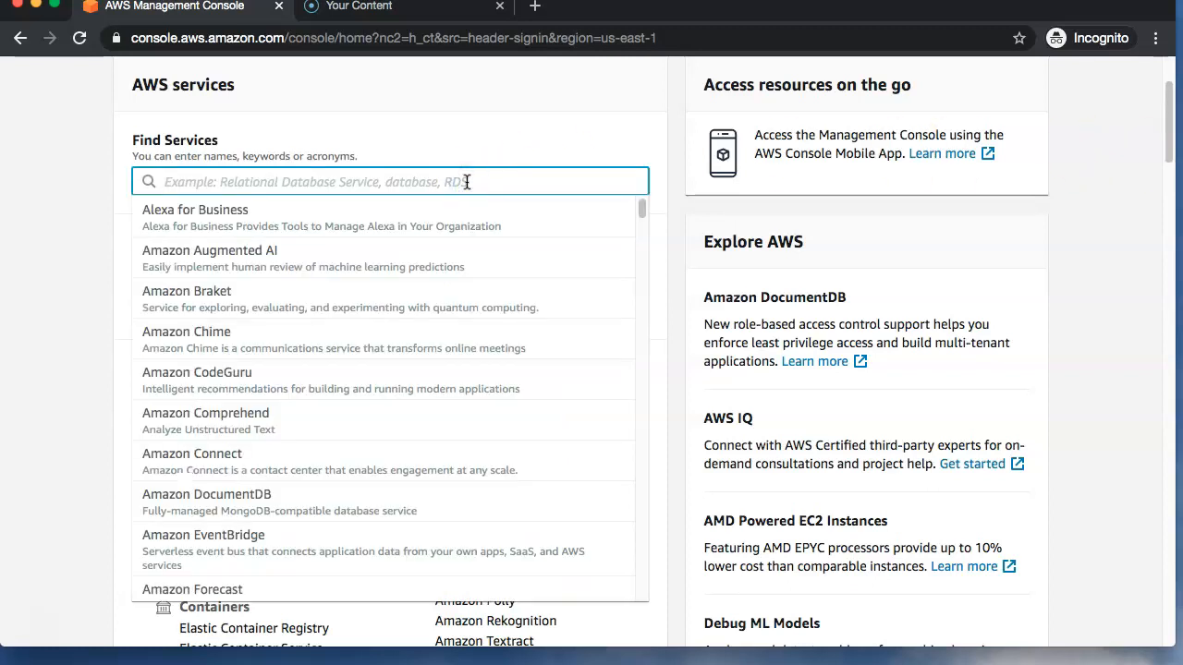
{"action": "type", "text": "Identiy"}
{"action": "key", "text": "BackSpace"}
{"action": "key", "text": "BackSpace"}
{"action": "key", "text": "BackSpace"}
{"action": "key", "text": "BackSpace"}
{"action": "key", "text": "BackSpace"}
{"action": "key", "text": "BackSpace"}
{"action": "type", "text": "AM"}
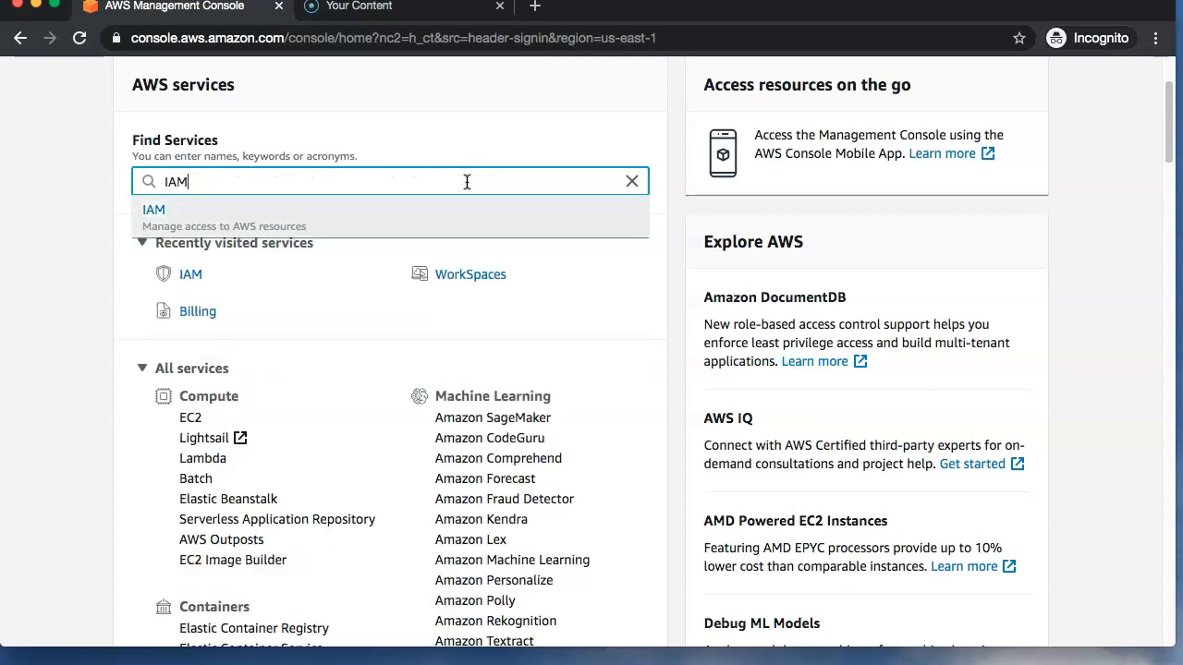
{"action": "left_click", "coordinate": [424, 214]}
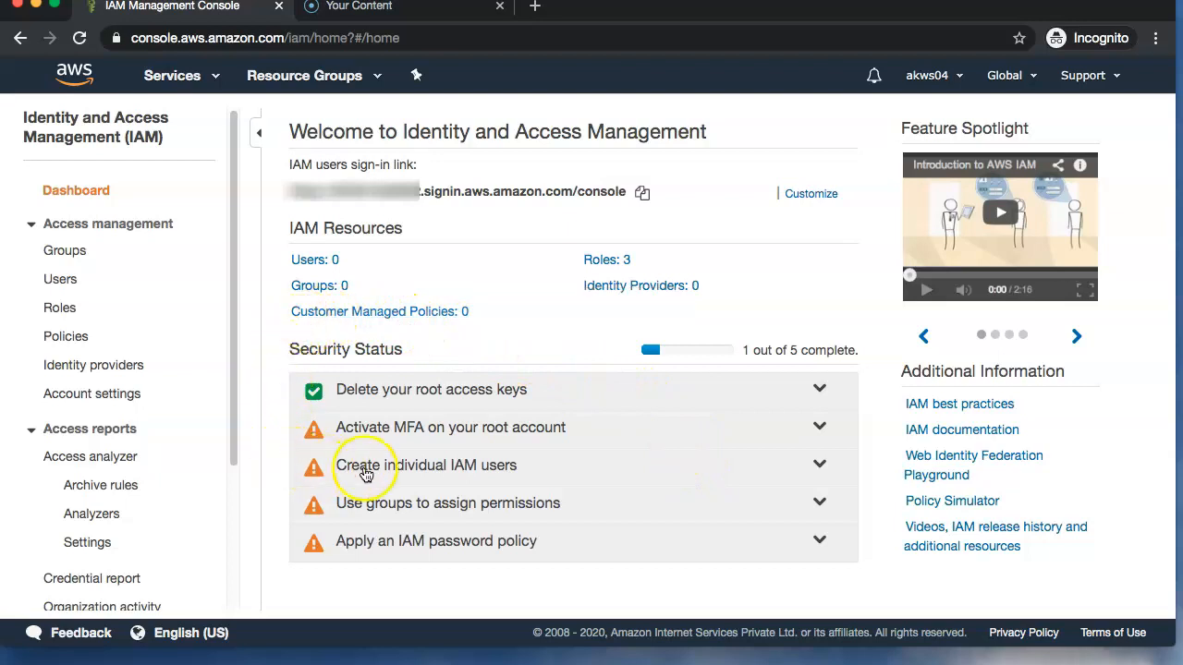
From the root-account MFA recommendation, reach Security Credentials and begin activating MFA
{"action": "left_click", "coordinate": [816, 429]}
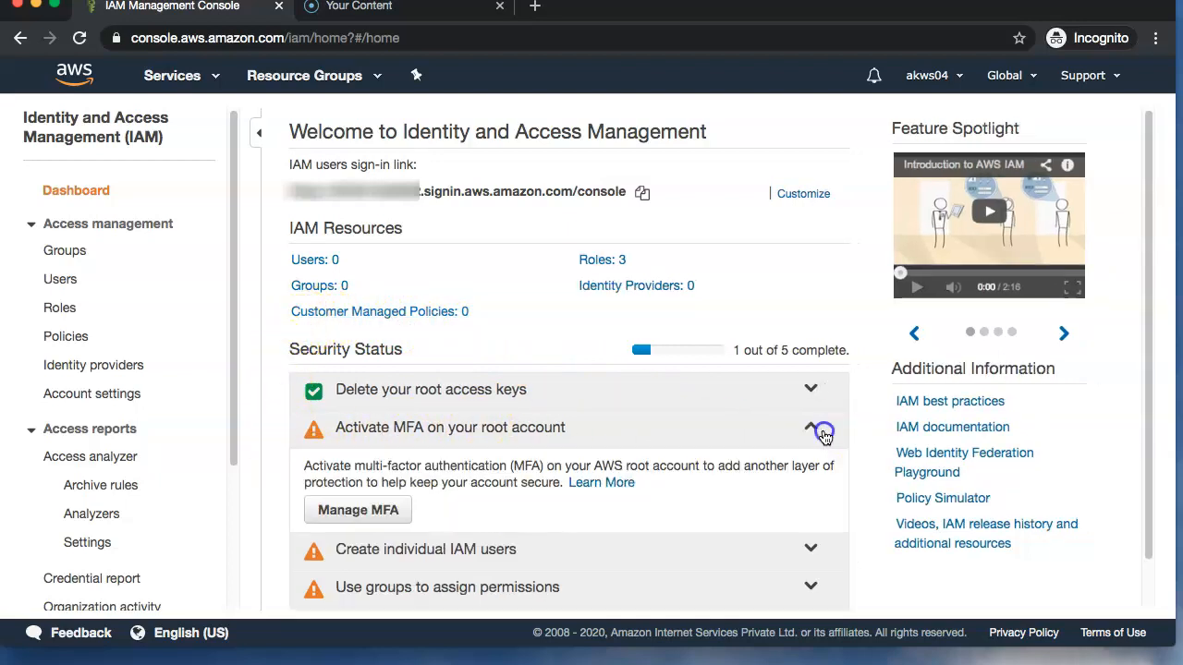
{"action": "left_click", "coordinate": [392, 517]}
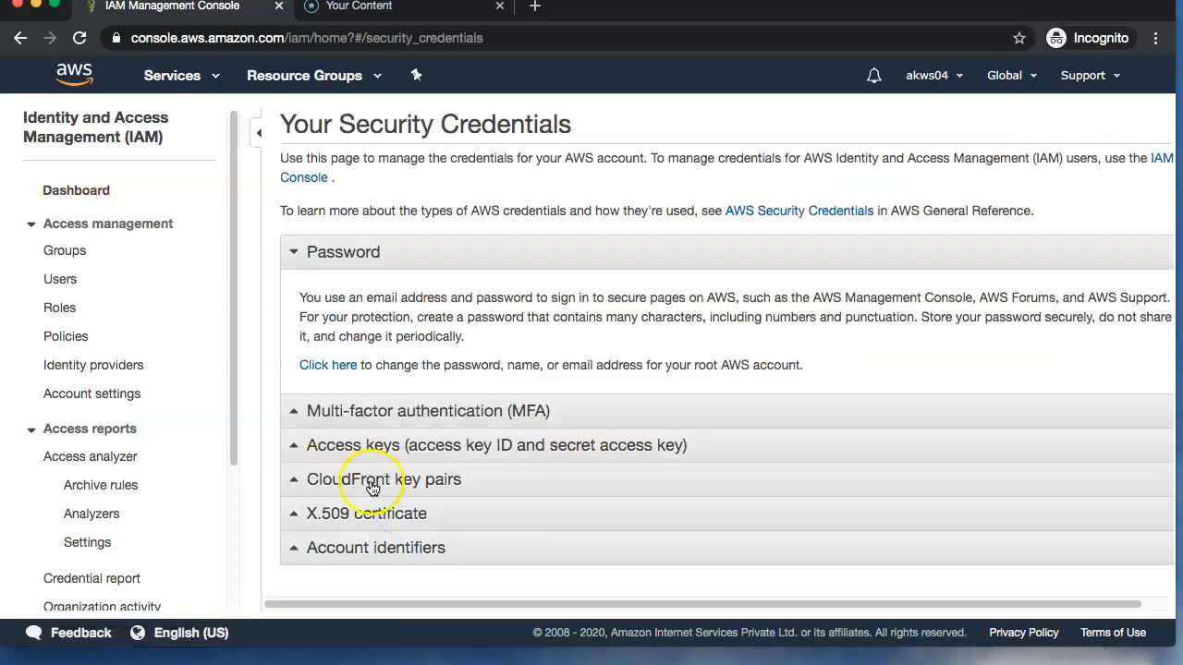
{"action": "left_click", "coordinate": [388, 411]}
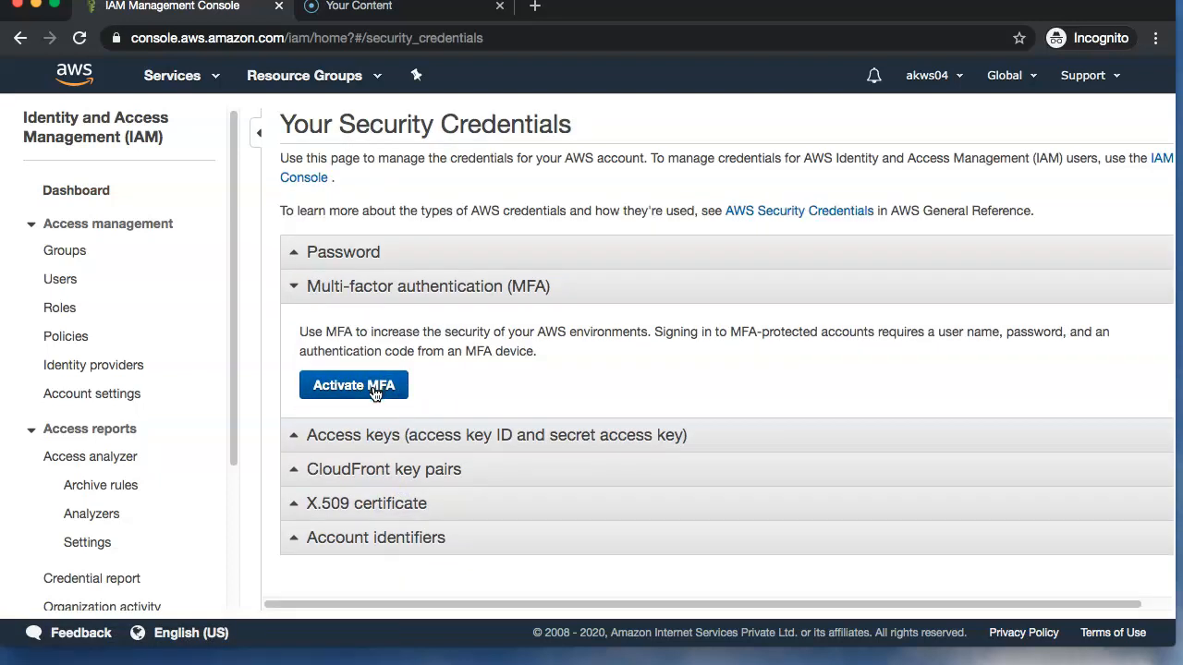
{"action": "left_click", "coordinate": [375, 392]}
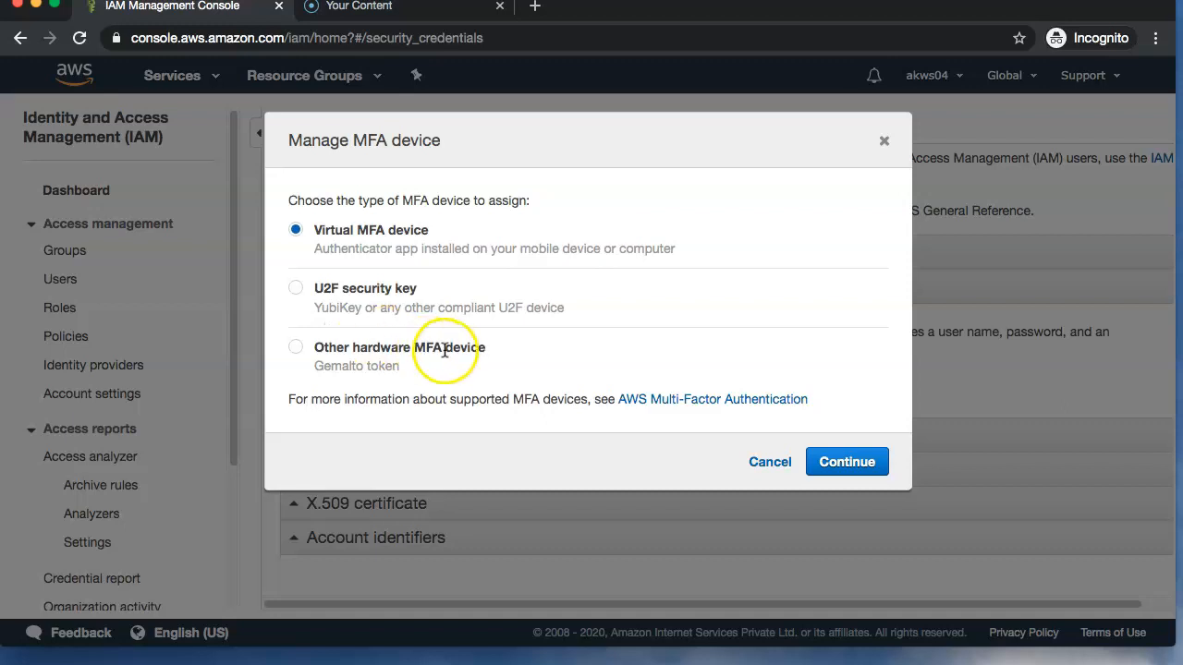
Choose Virtual MFA device, show its QR code for the phone app, and scroll to step 3
{"action": "left_click", "coordinate": [843, 466]}
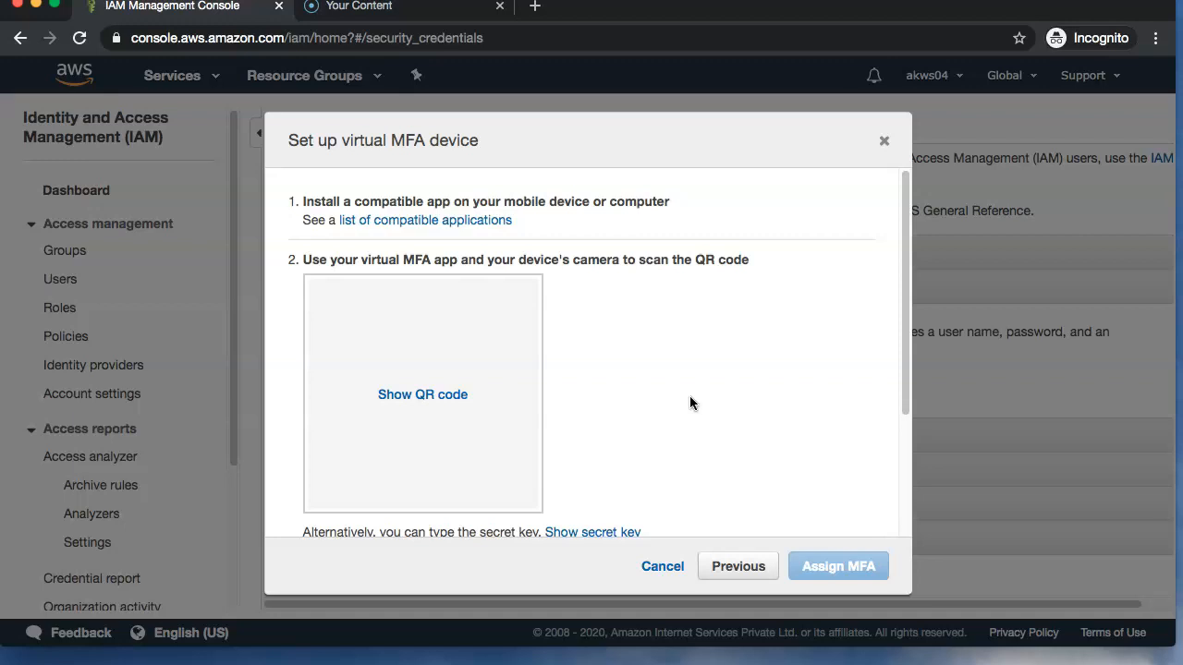
{"action": "left_click", "coordinate": [433, 405]}
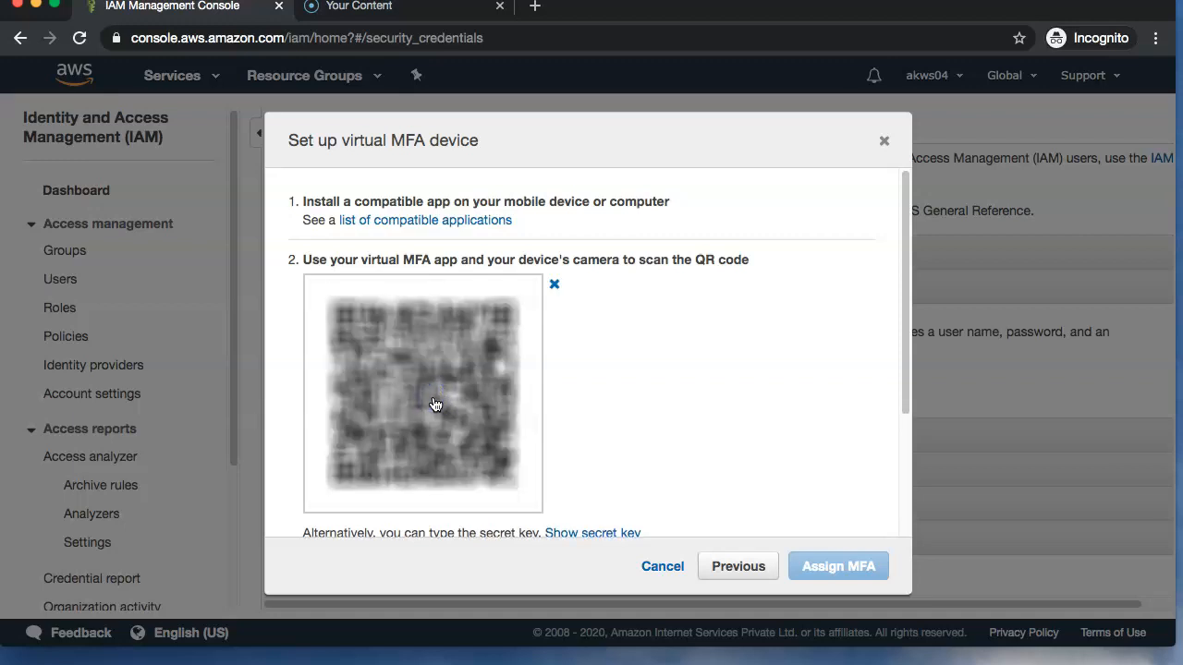
{"action": "left_click_drag", "start_coordinate": [902, 345], "coordinate": [904, 362]}
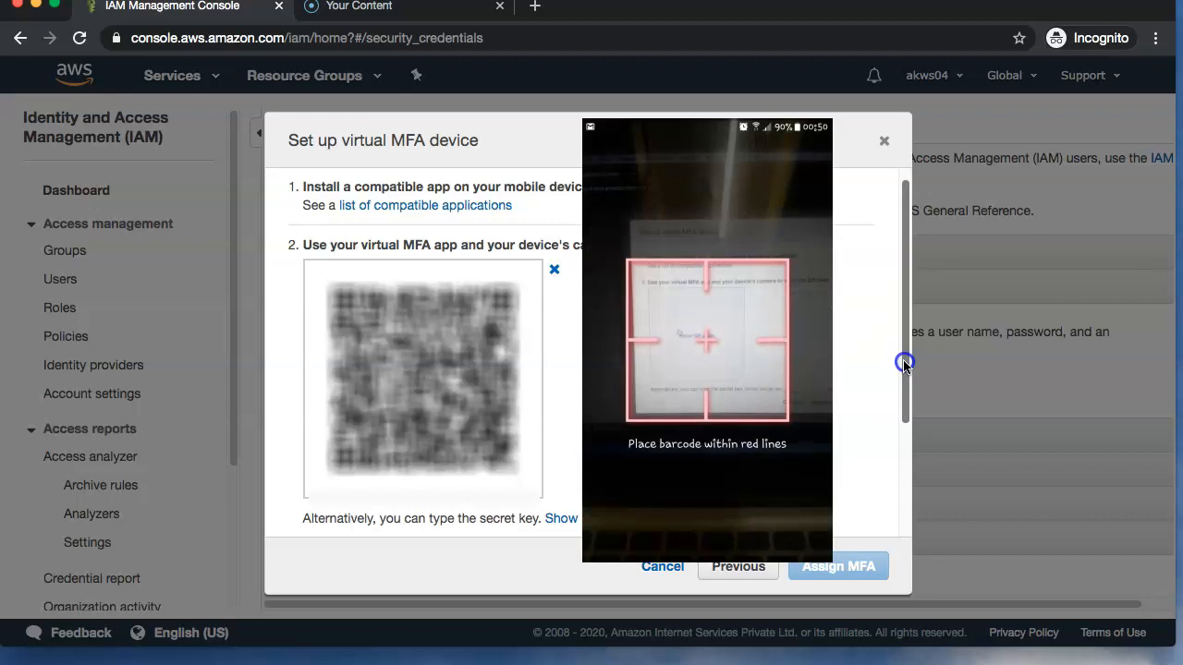
{"action": "left_click_drag", "start_coordinate": [904, 363], "coordinate": [892, 464]}
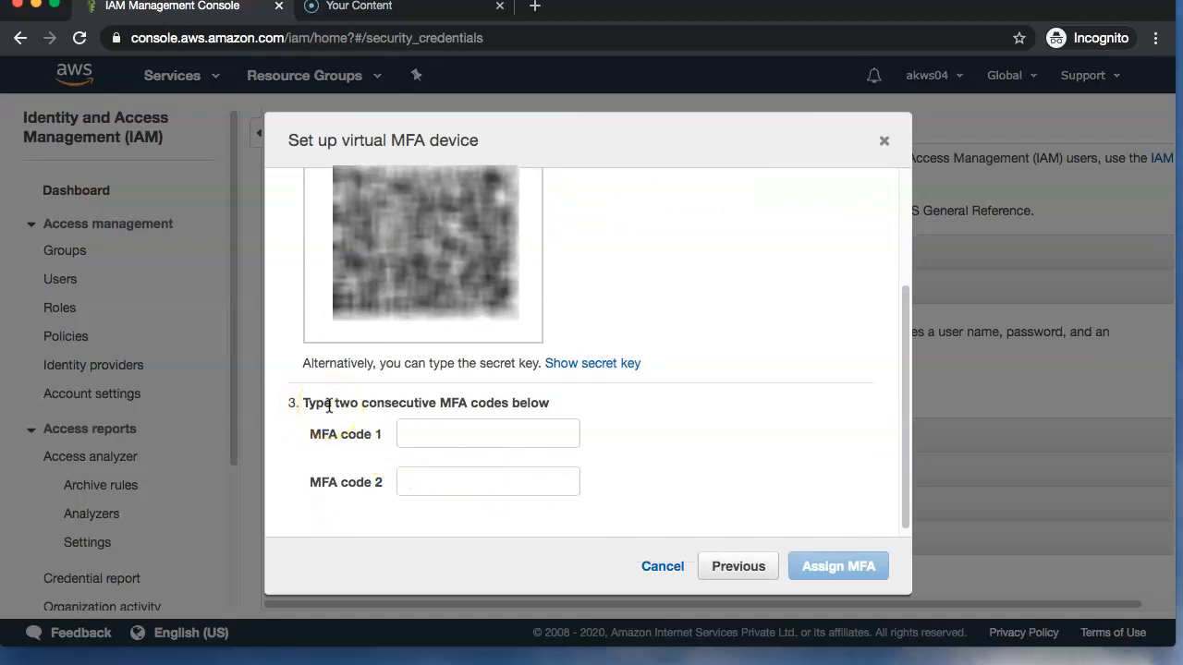
Enter two consecutive authenticator codes, assign the virtual MFA device, and dismiss the confirmation
{"action": "left_click", "coordinate": [434, 436]}
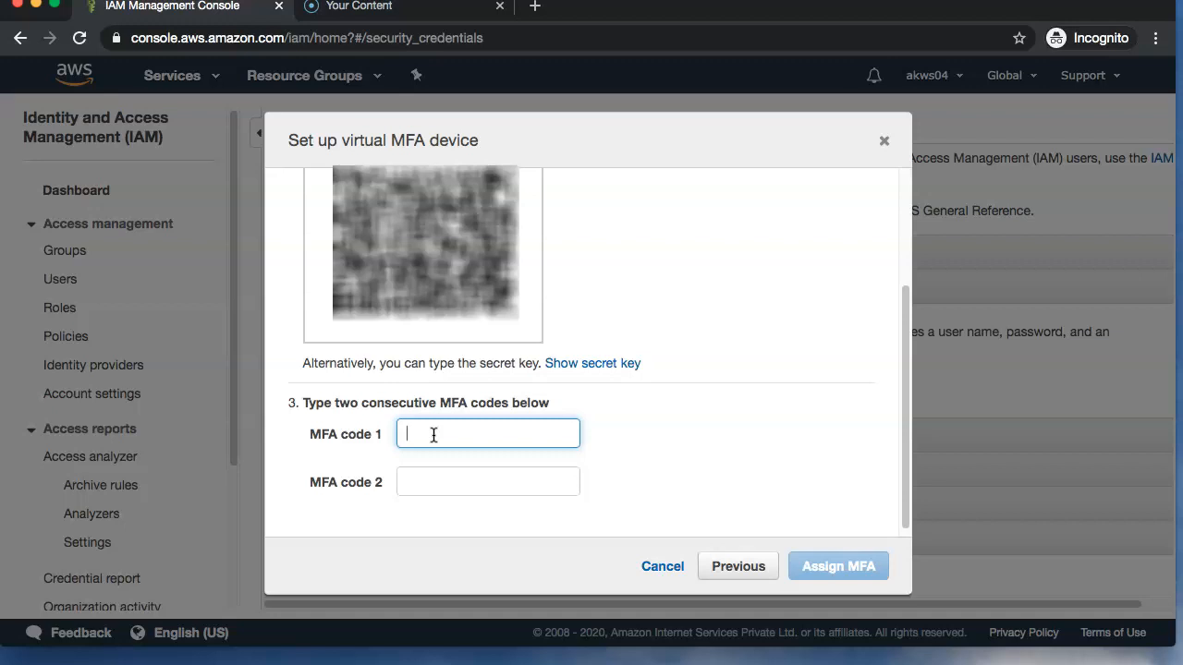
{"action": "left_click", "coordinate": [418, 482]}
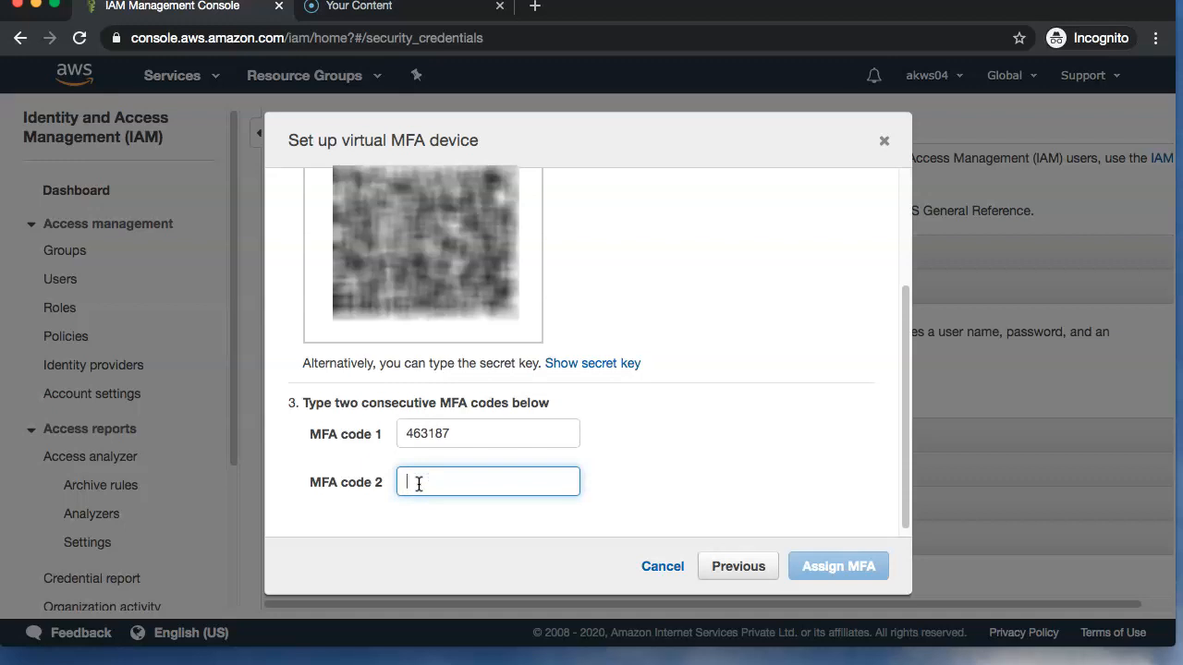
{"action": "left_click", "coordinate": [418, 484]}
{"action": "left_click", "coordinate": [825, 572]}
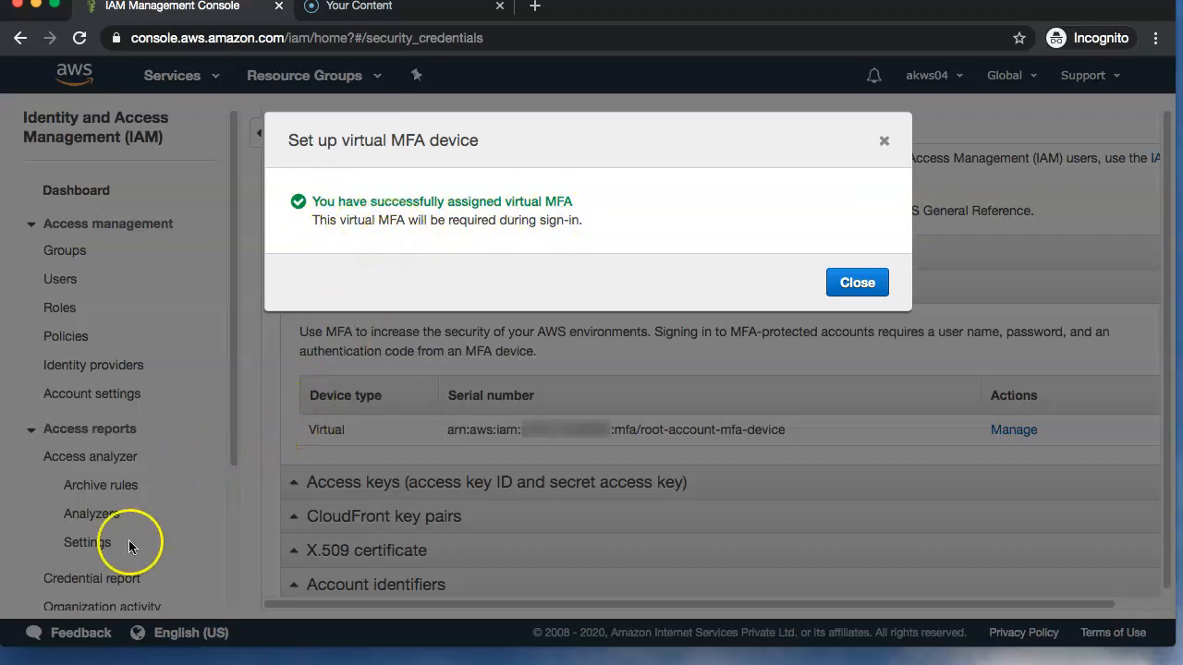
{"action": "left_click", "coordinate": [862, 288]}
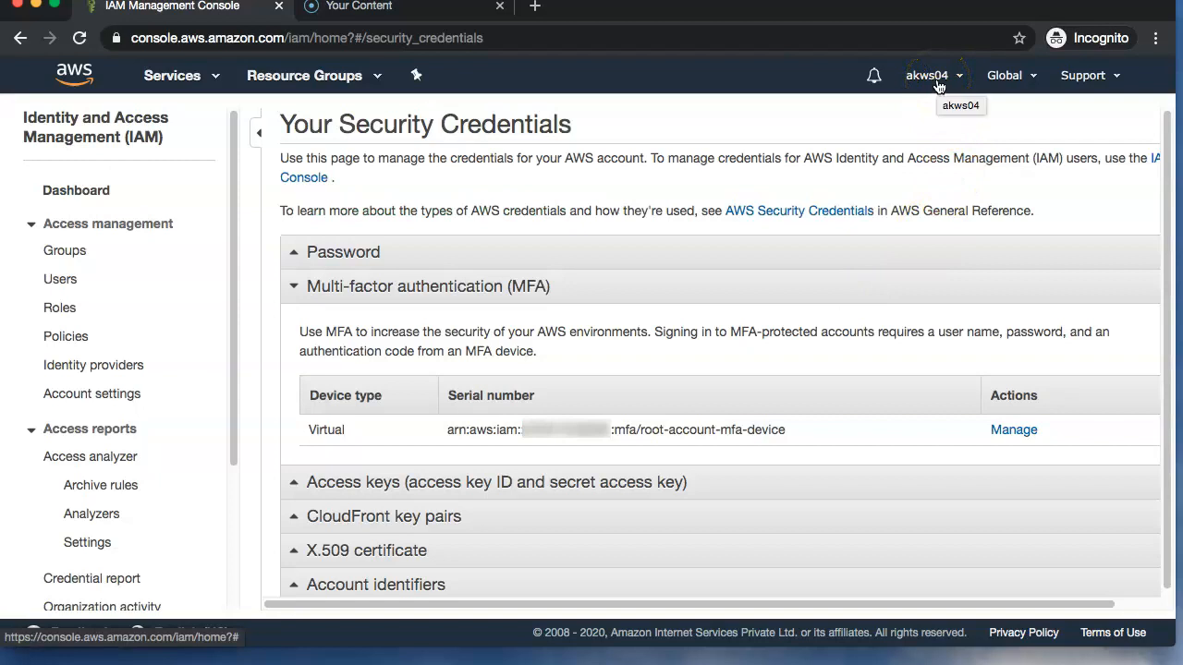
Sign out from the account menu and choose Log back in
{"action": "left_click", "coordinate": [931, 77]}
{"action": "left_click", "coordinate": [850, 306]}
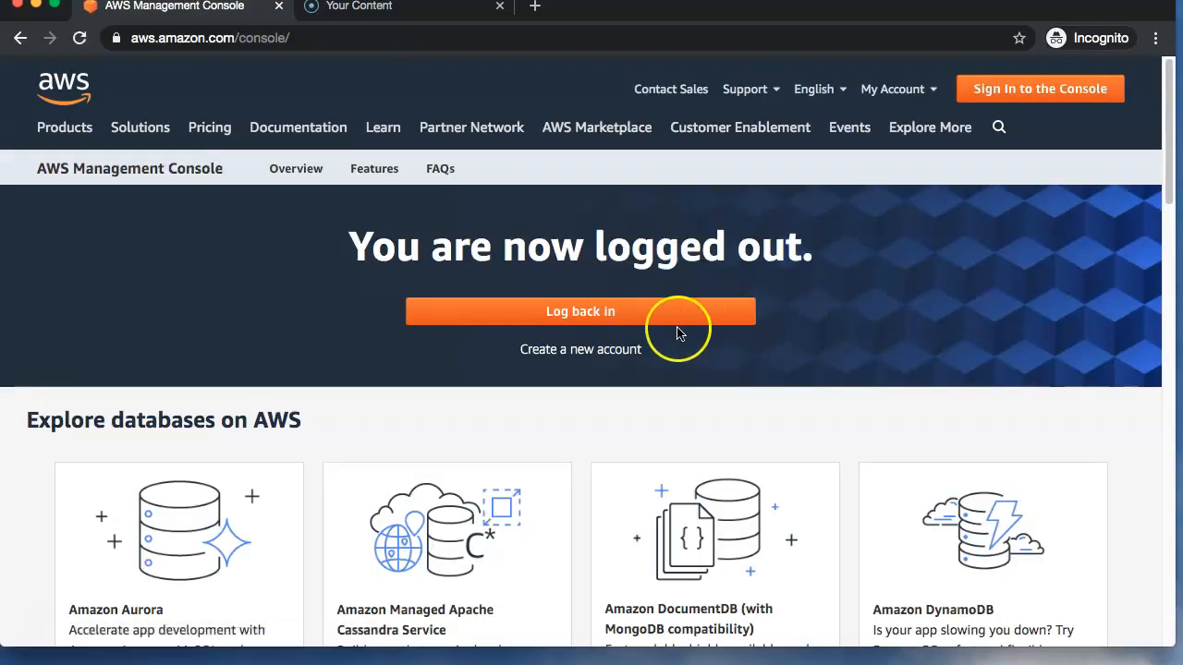
{"action": "left_click", "coordinate": [672, 325]}
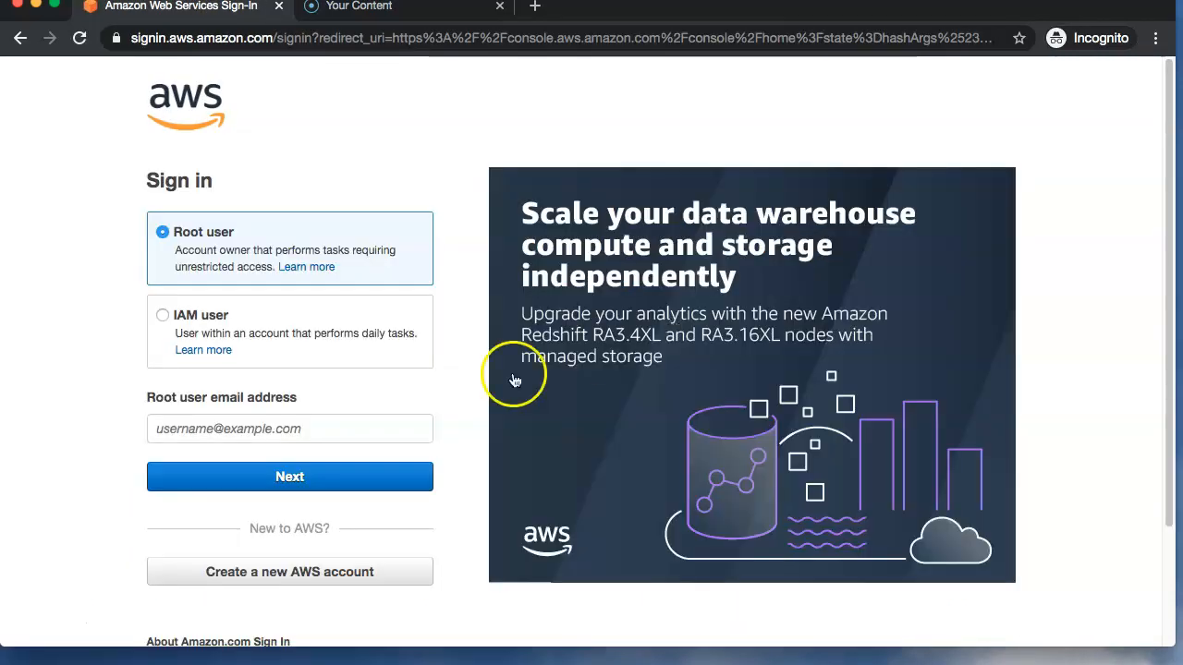
Sign back in with the root user's email address and password
{"action": "left_click", "coordinate": [338, 431]}
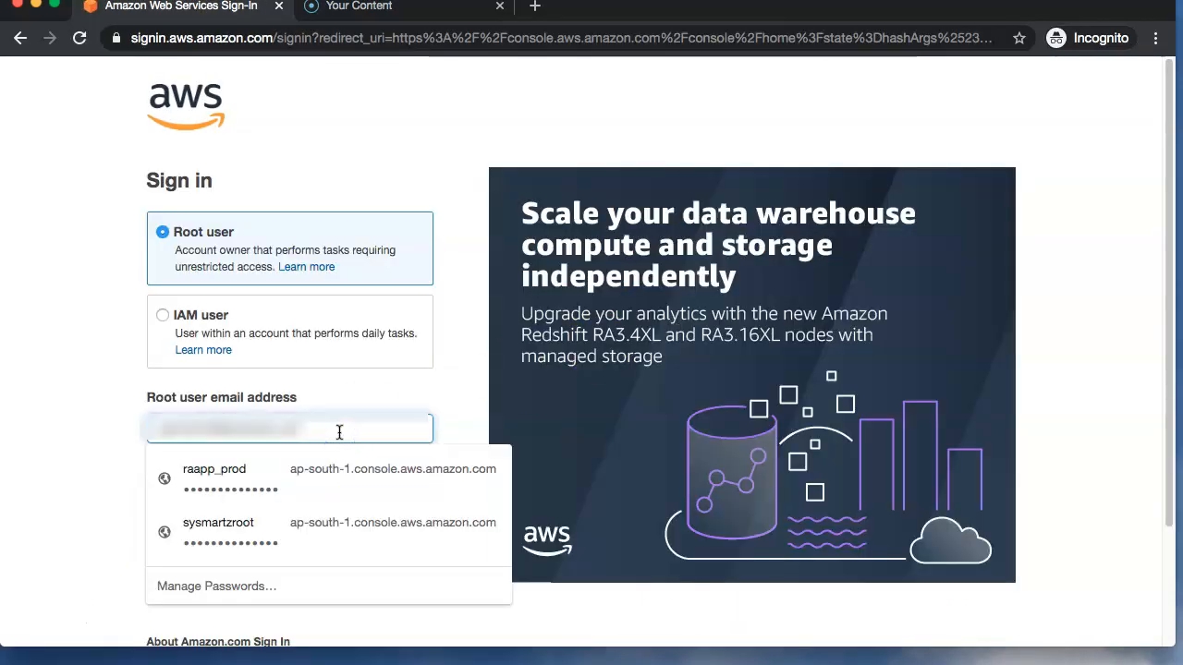
{"action": "type", "text": "admin"}
{"action": "type", "text": "..."}
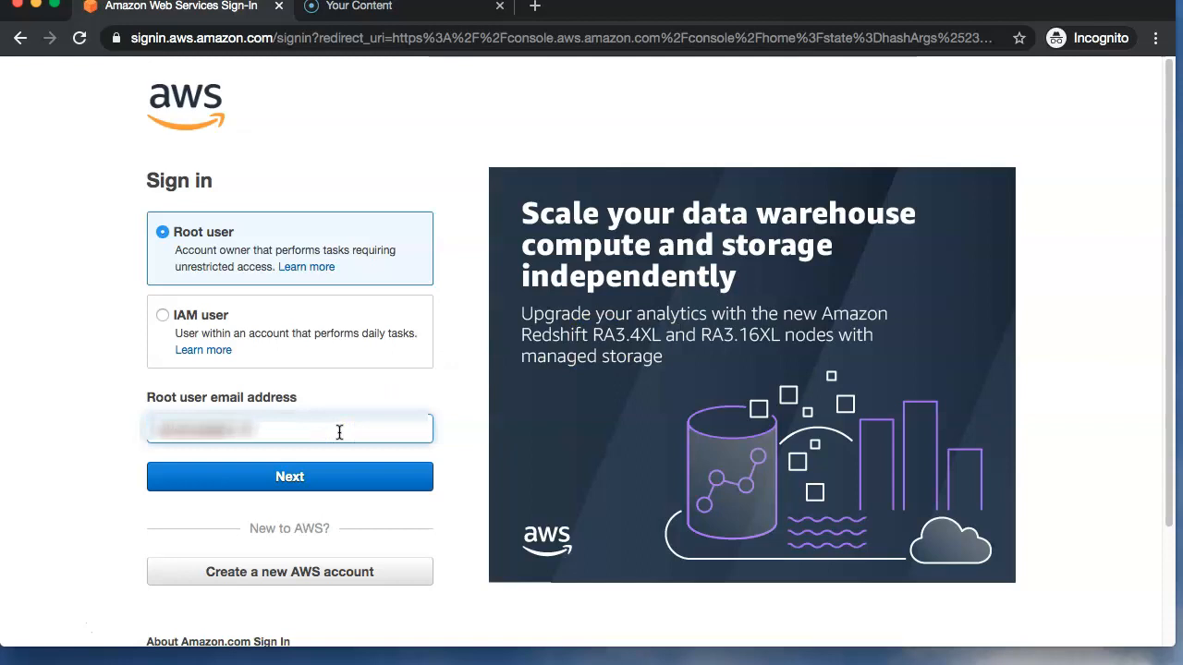
{"action": "type", "text": "..."}
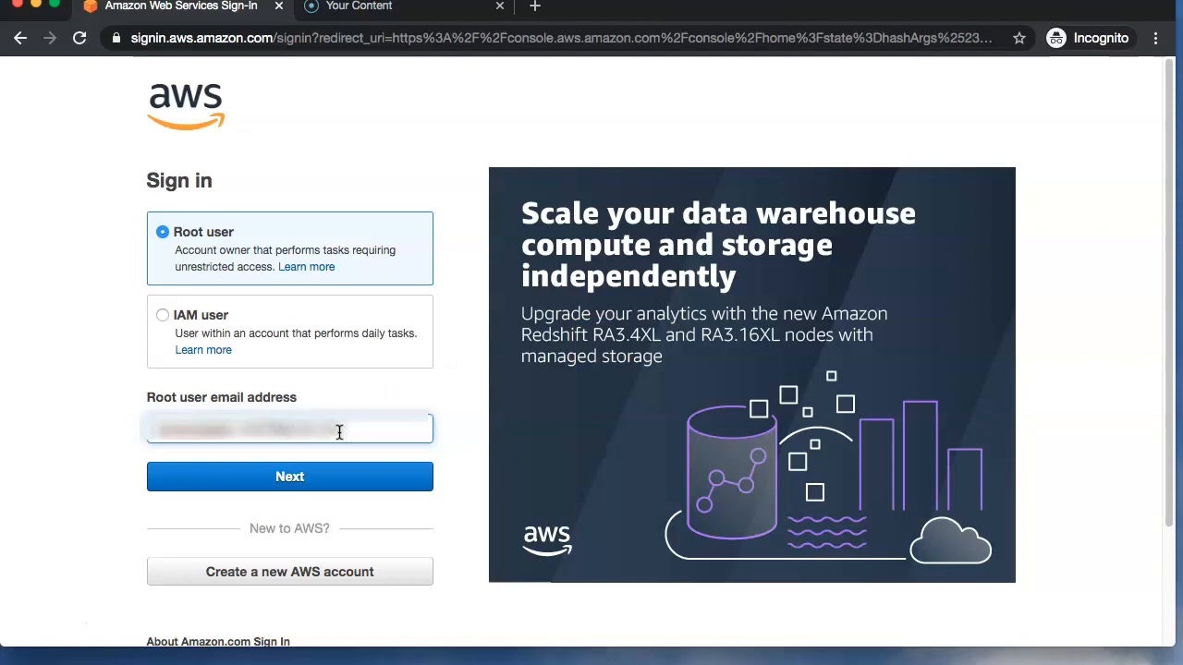
{"action": "left_click", "coordinate": [327, 473]}
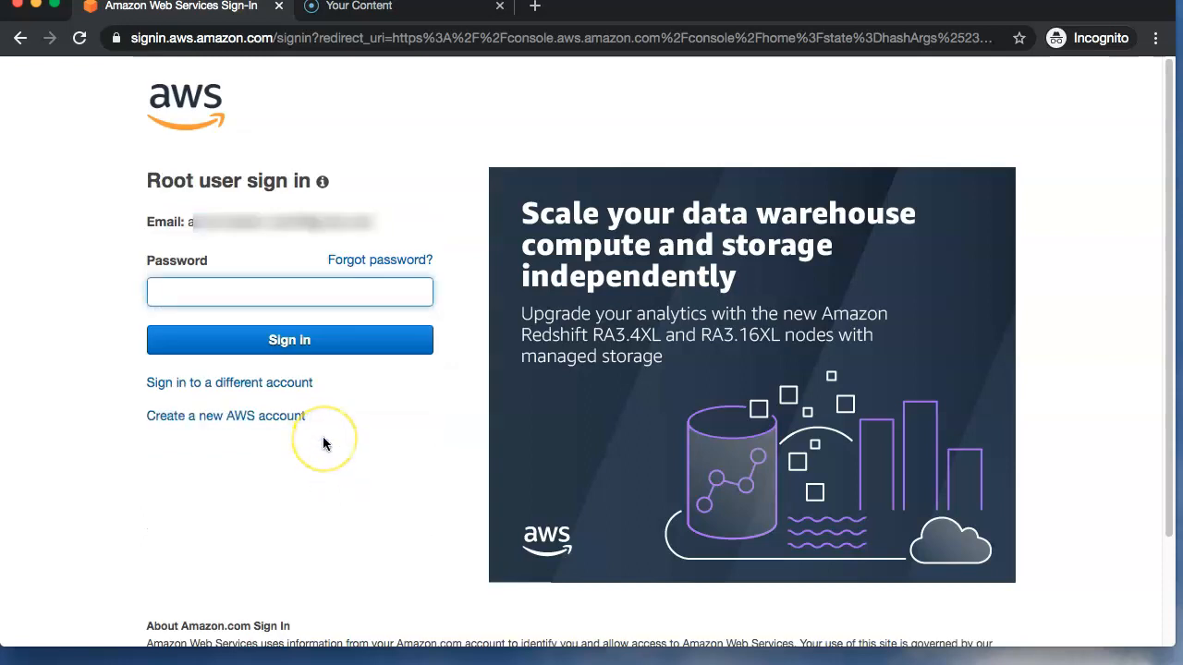
{"action": "type", "text": "*************"}
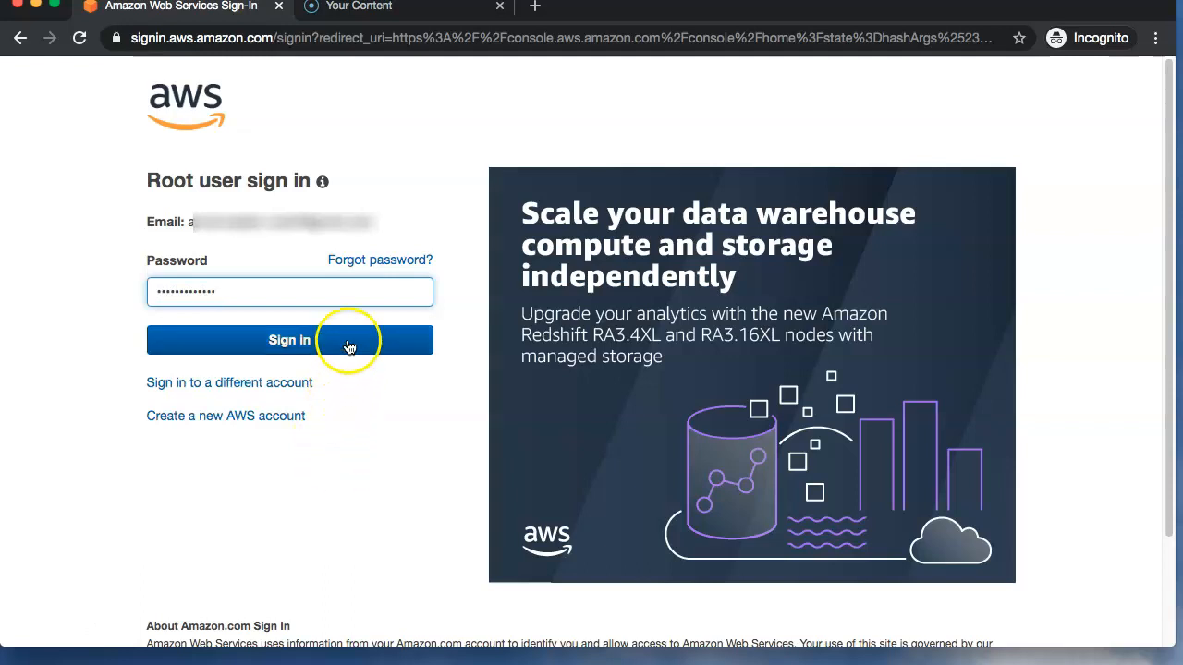
{"action": "left_click", "coordinate": [346, 352]}
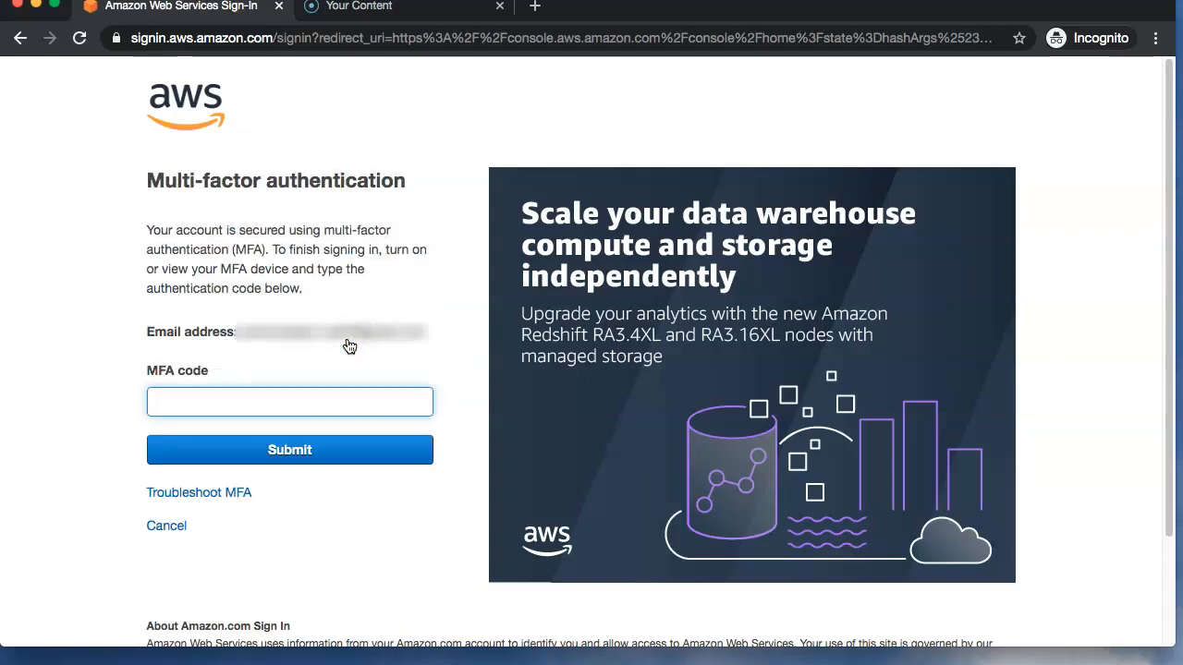
Submit the current MFA code from the authenticator app to finish signing in
{"action": "left_click", "coordinate": [312, 389]}
{"action": "left_click", "coordinate": [311, 450]}
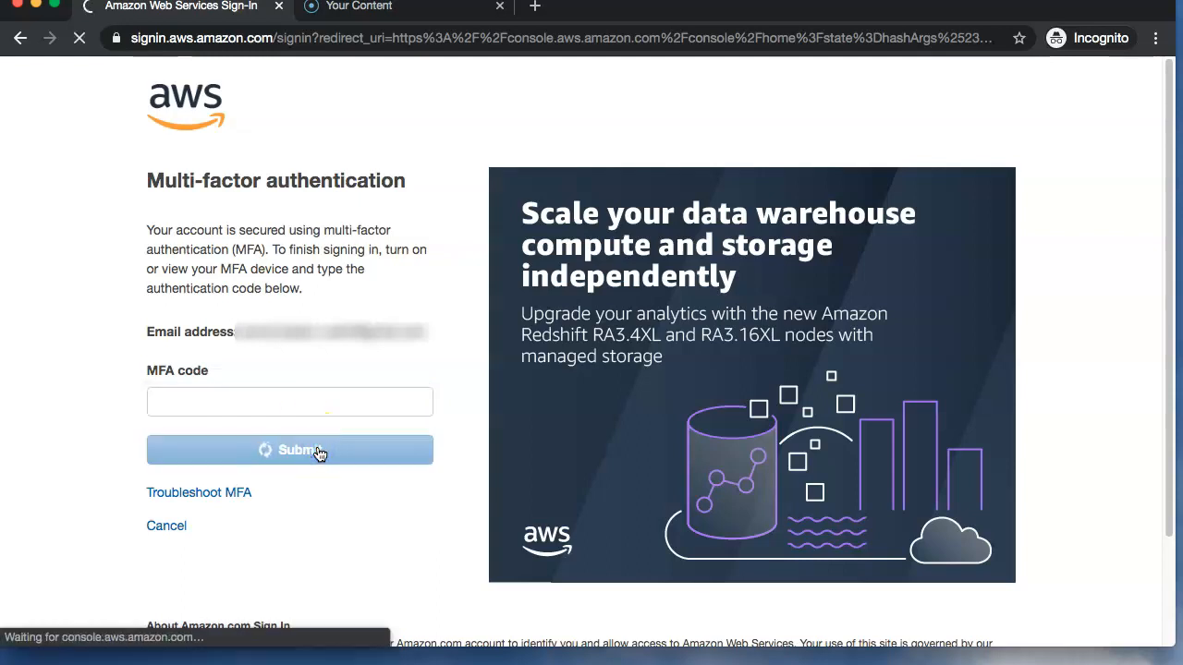